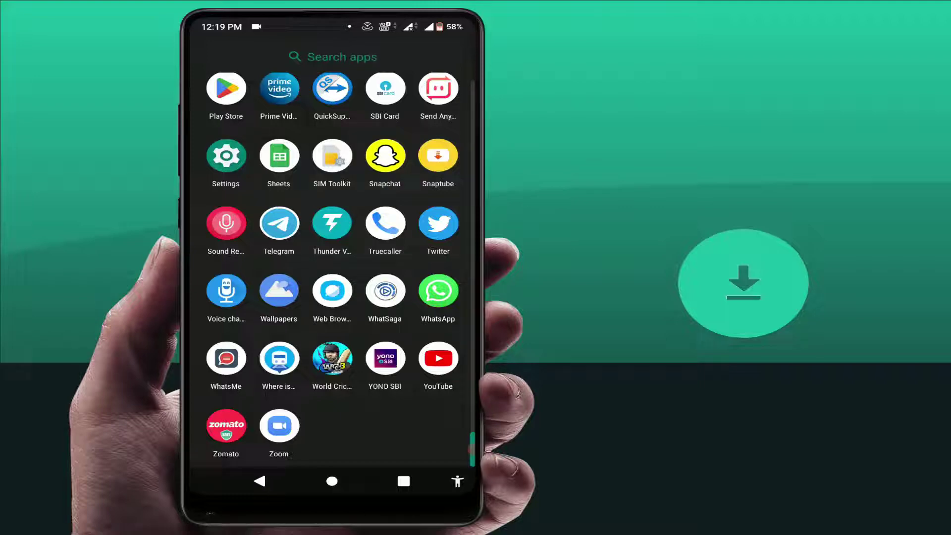
Launch WhatsApp and wait past the Meta splash screen for the expired-version update prompt.
click(438, 290)
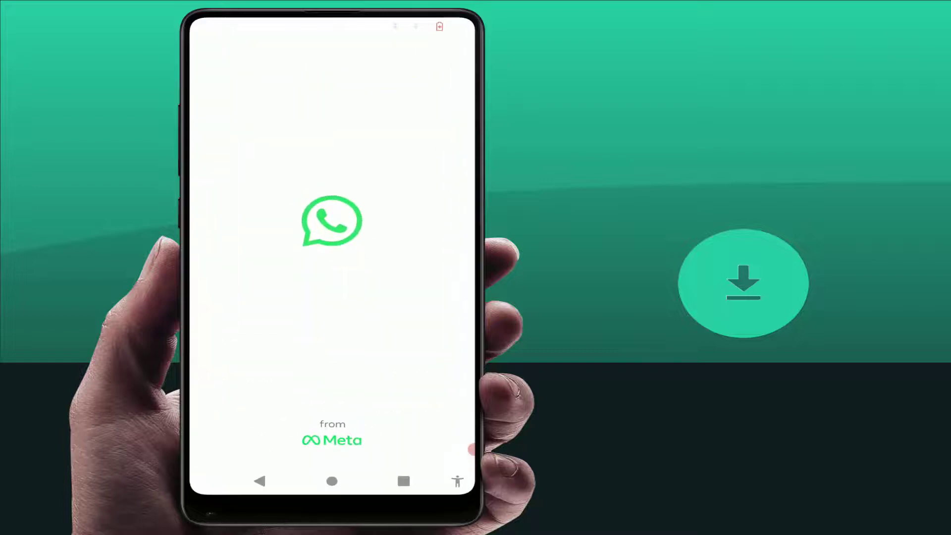